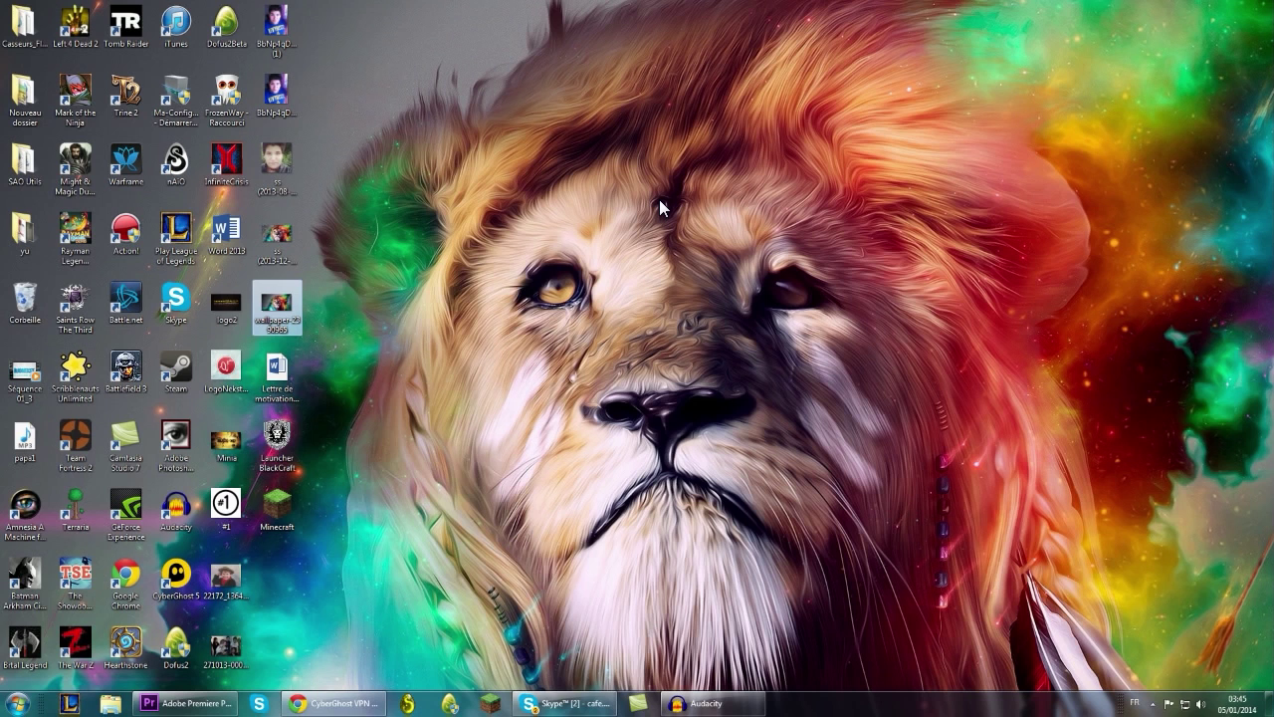
# Restore the Chrome window showing the cyberghostvpn.com homepage with its free download offer.
pyautogui.click(691, 257)
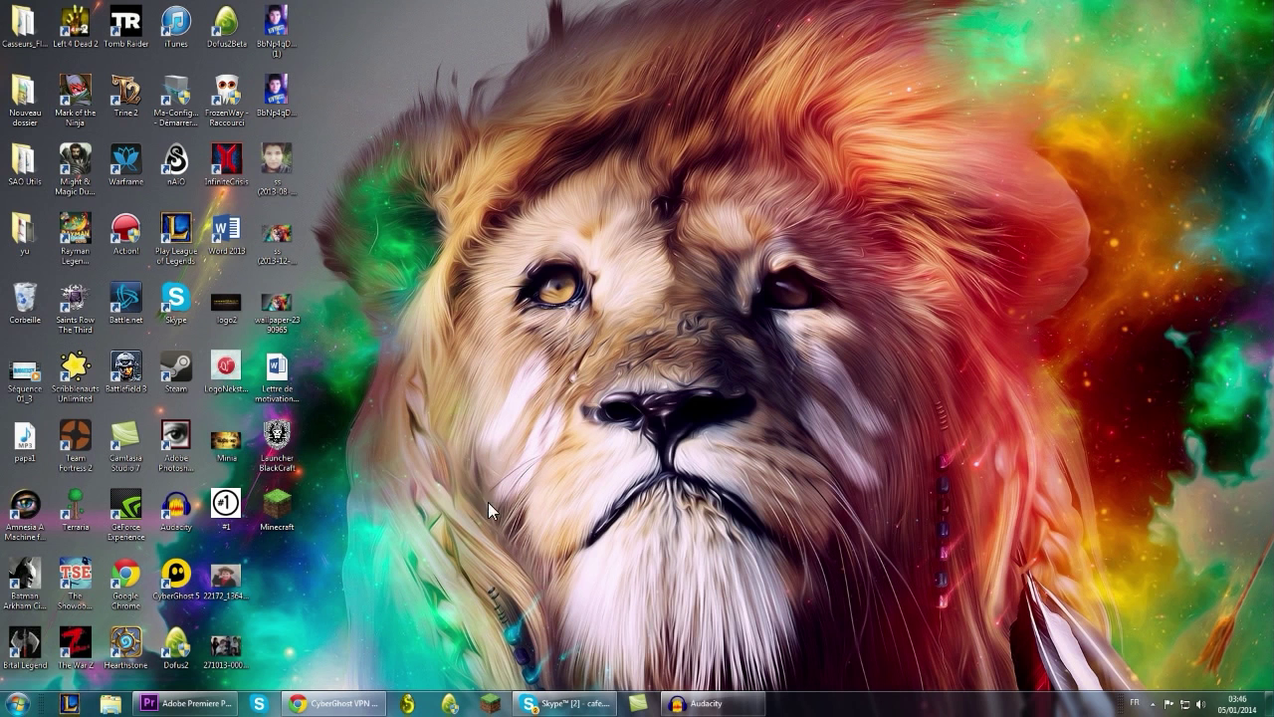
pyautogui.click(336, 703)
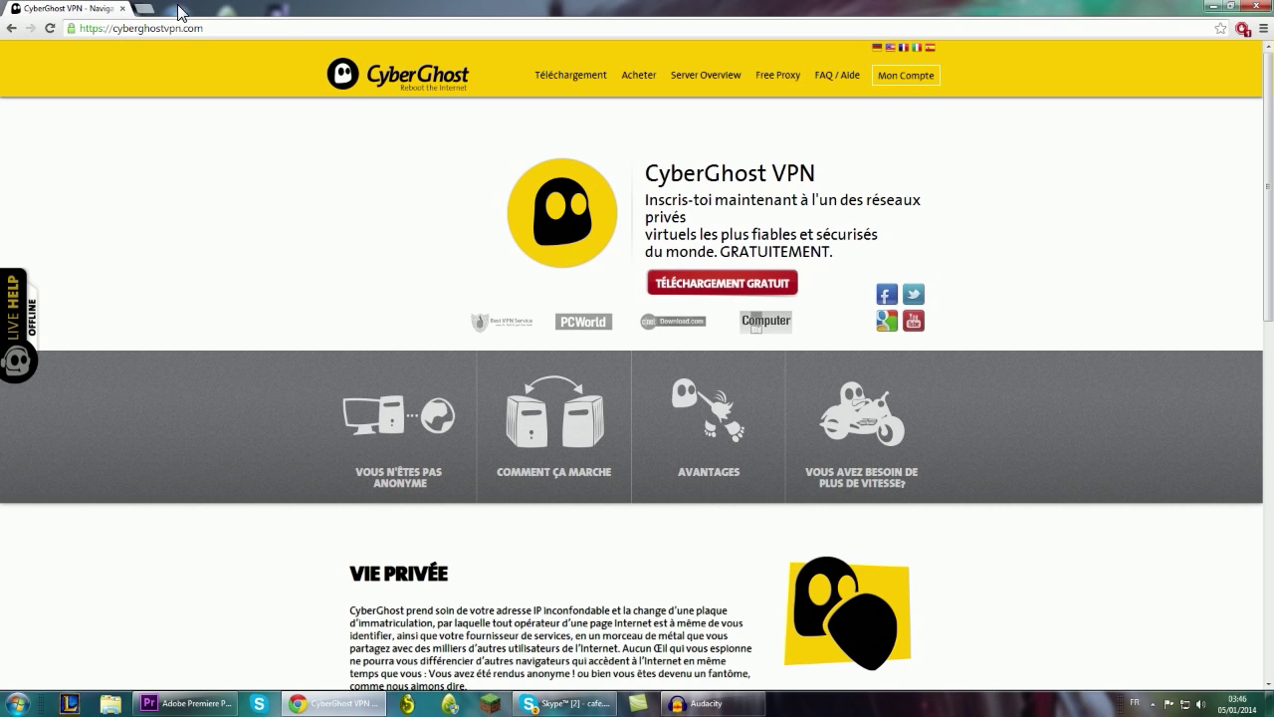
# Minimize the browser, launch CyberGhost 5 from its desktop shortcut, and start Dofus.
pyautogui.click(1218, 8)
pyautogui.moveTo(176, 575); pyautogui.dragTo(630, 231)
pyautogui.doubleClick(624, 237)
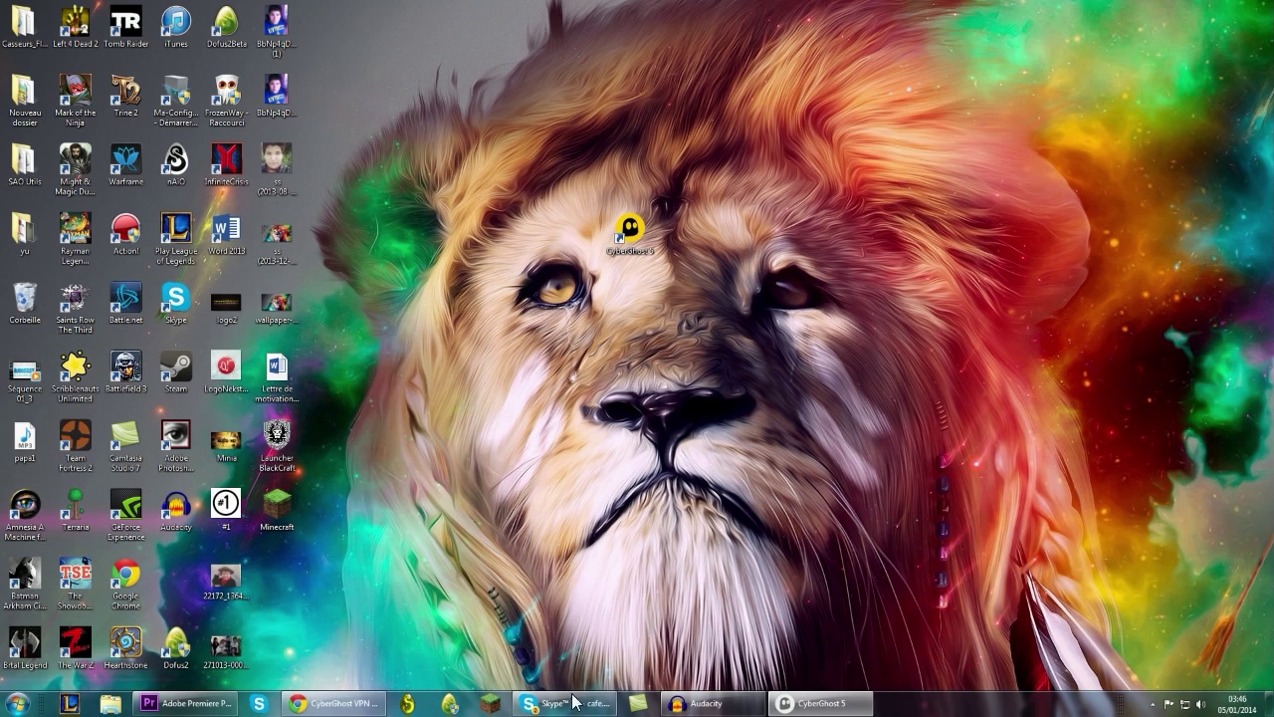
pyautogui.click(407, 703)
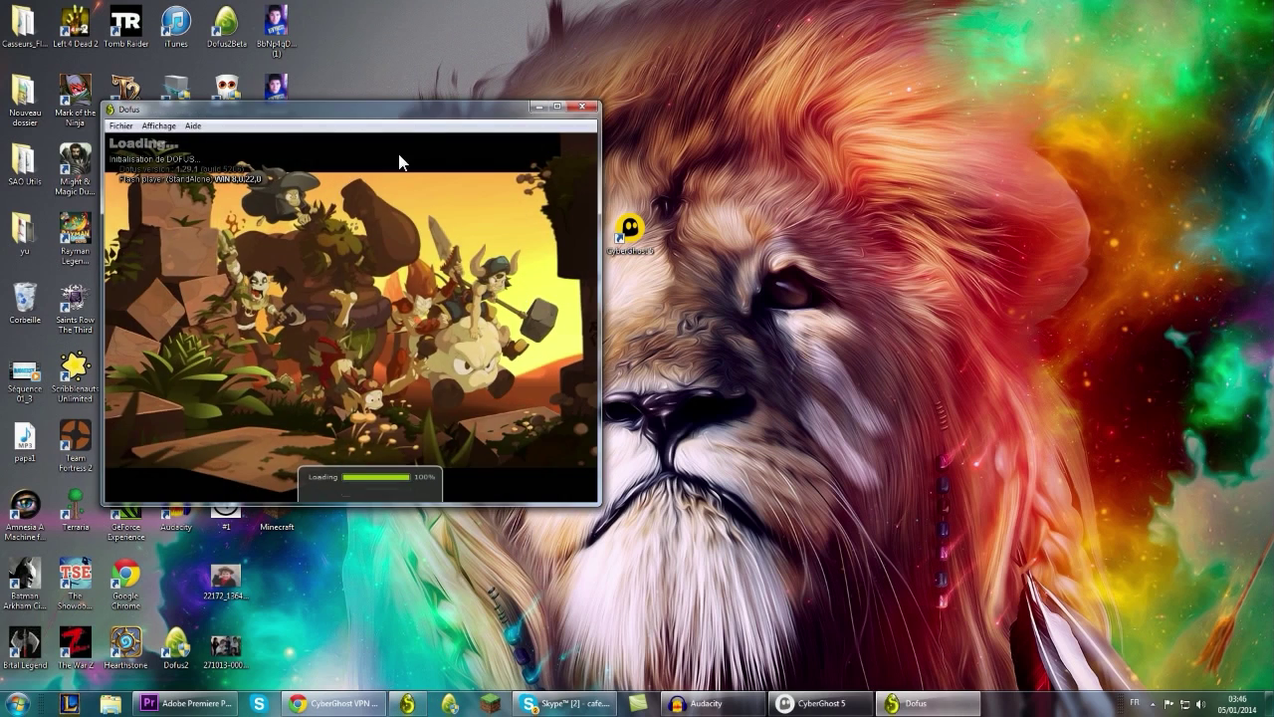
# Maximize Dofus, submit the Ankama account name and password, then quit after the Connexion interrompue error.
pyautogui.doubleClick(421, 107)
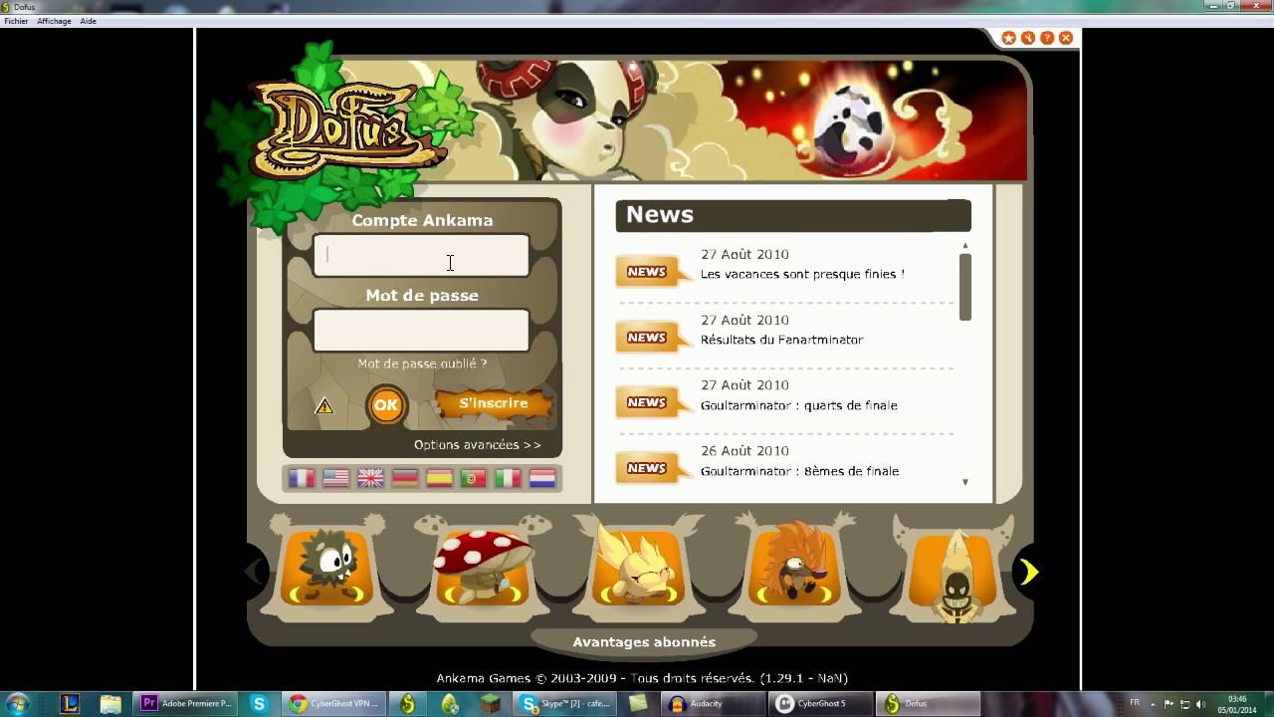
pyautogui.write('pma')
pyautogui.press('BackSpace')
pyautogui.press('BackSpace')
pyautogui.press('BackSpace')
pyautogui.write('mad')
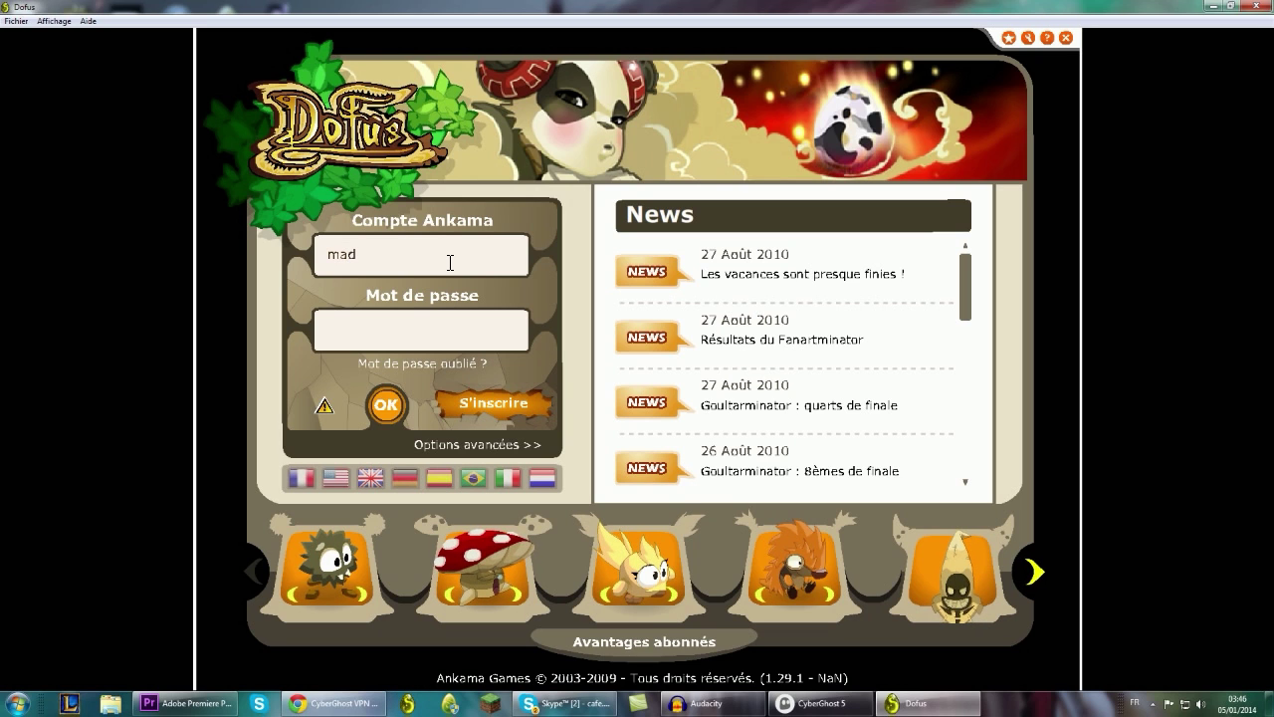
pyautogui.write('-nekst')
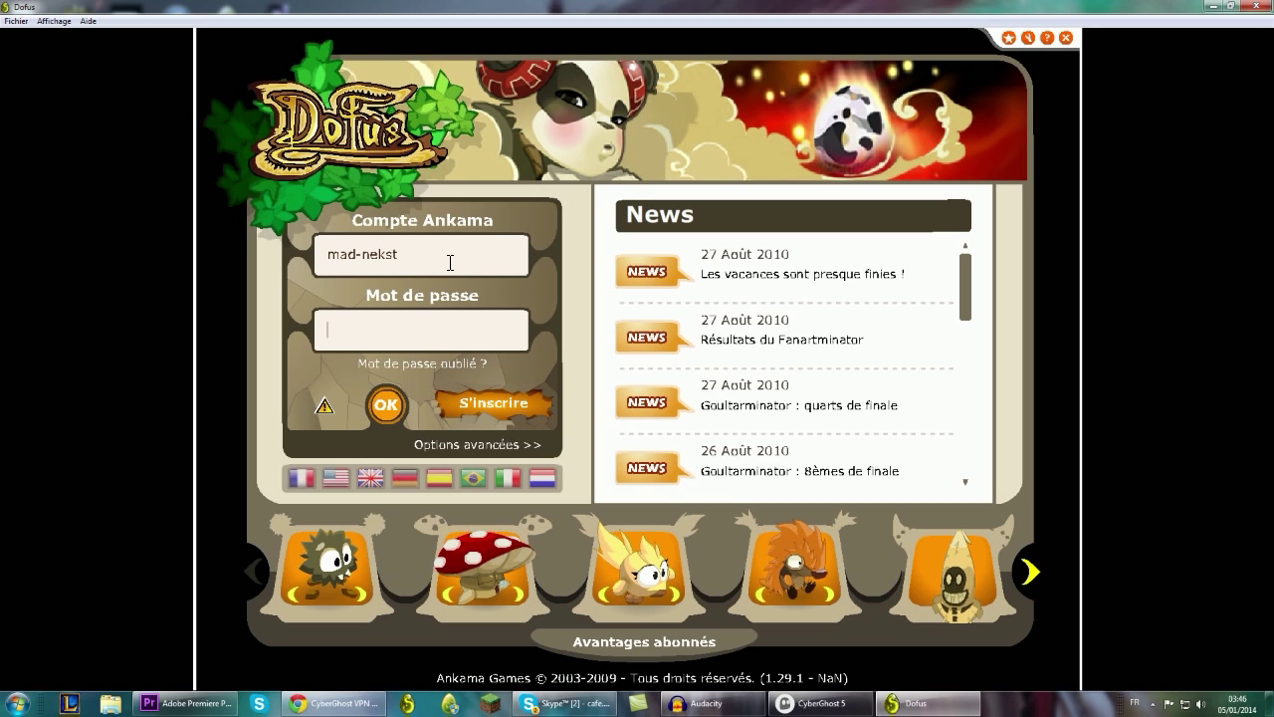
pyautogui.press('Tab')
pyautogui.write('*****')
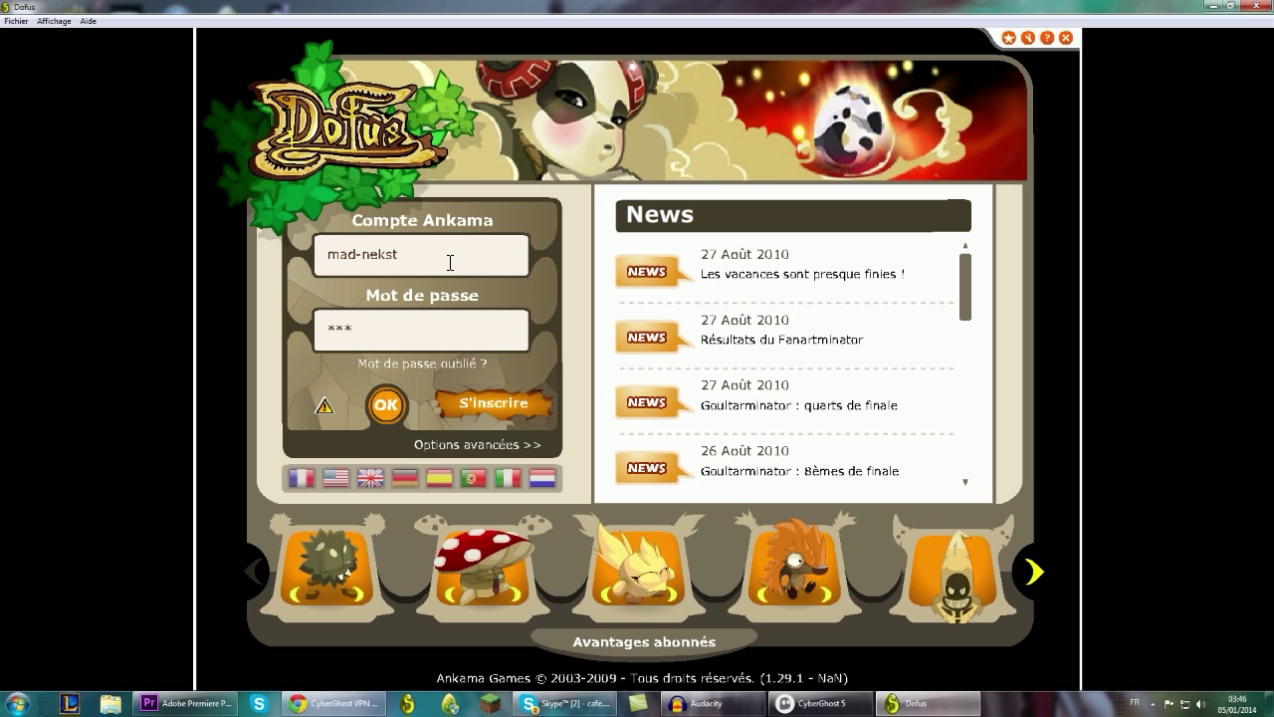
pyautogui.write('***')
pyautogui.press('Return')
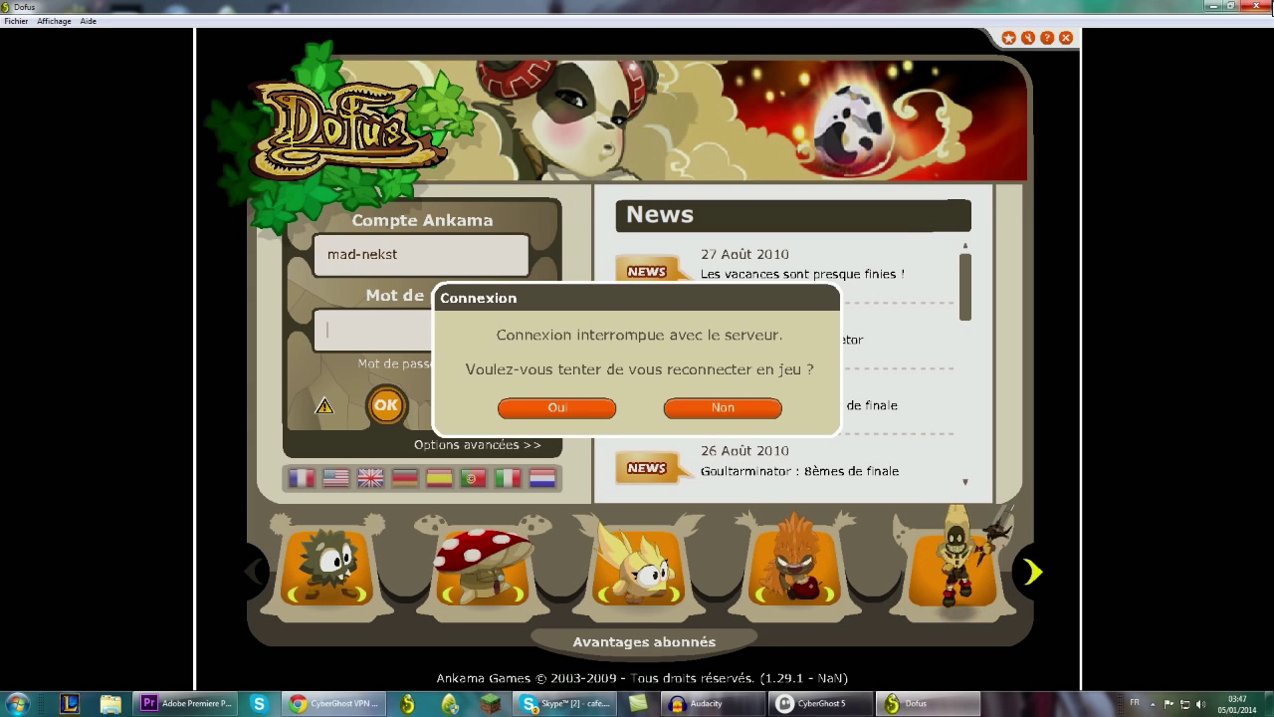
pyautogui.hotkey('alt', 'F4')
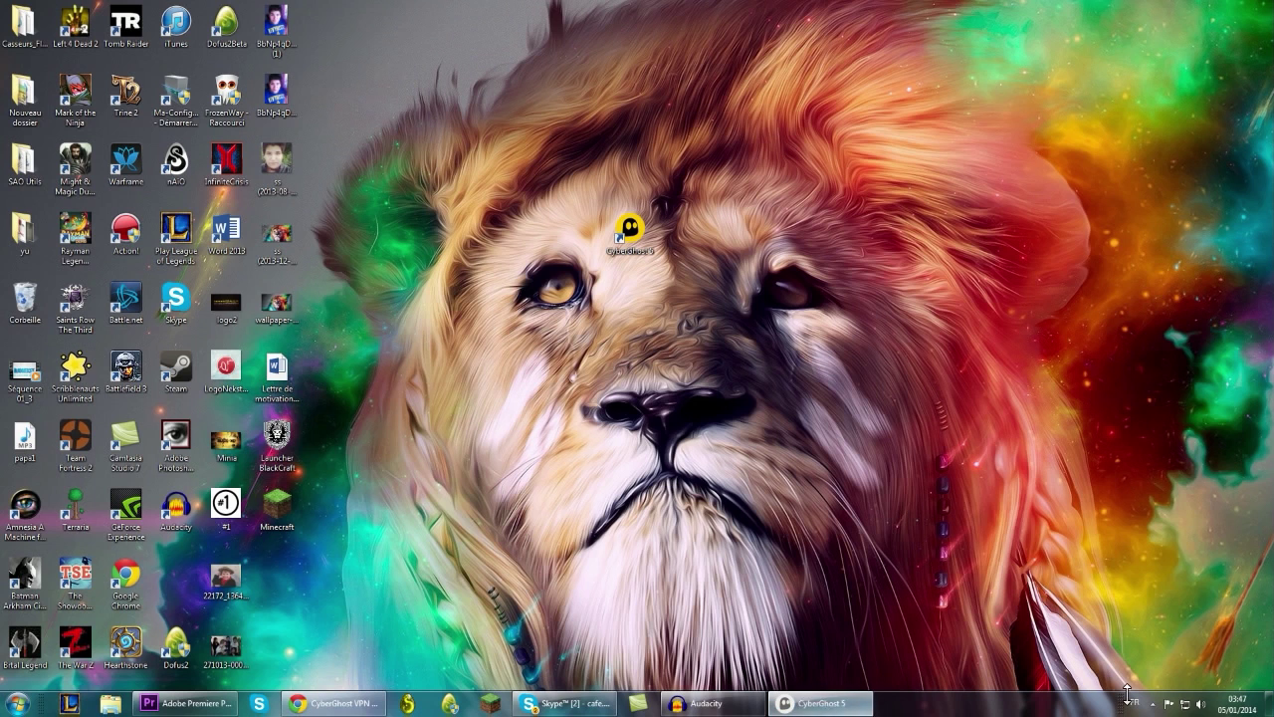
# Open CyberGhost 5 from the hidden tray icons and start the VPN connection via Spain.
pyautogui.click(1160, 705)
pyautogui.click(1154, 704)
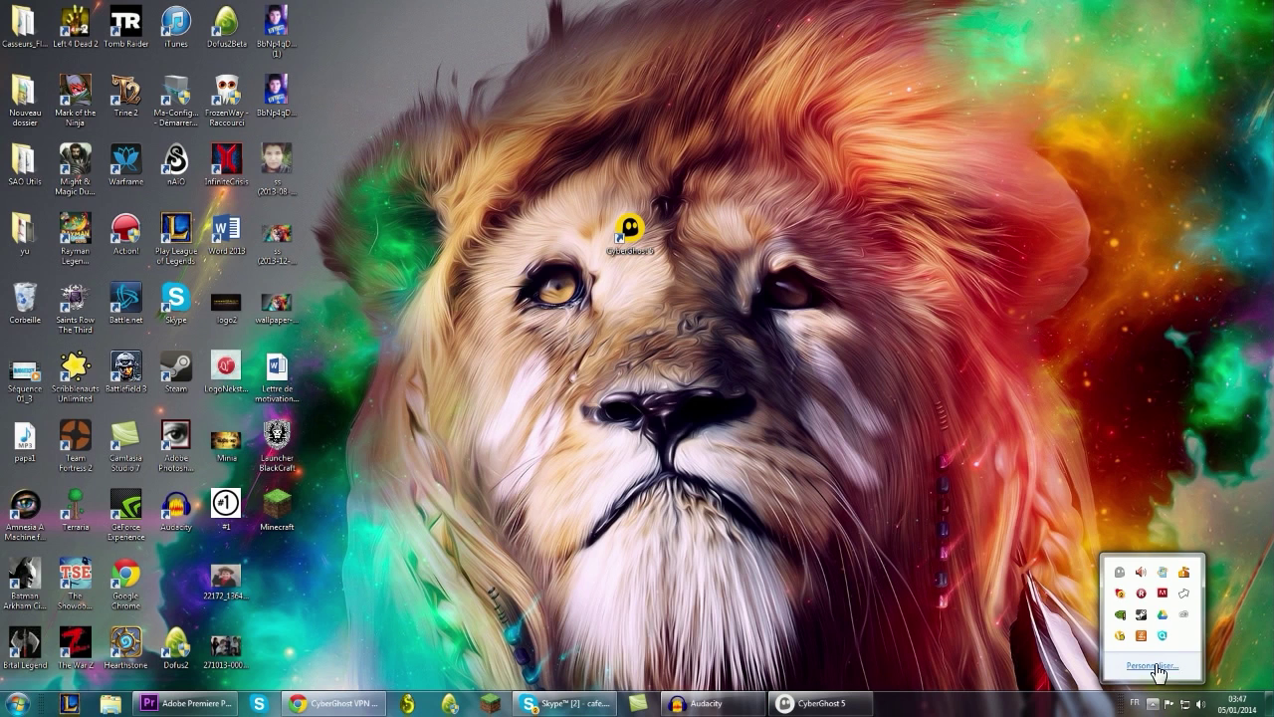
pyautogui.click(1119, 572)
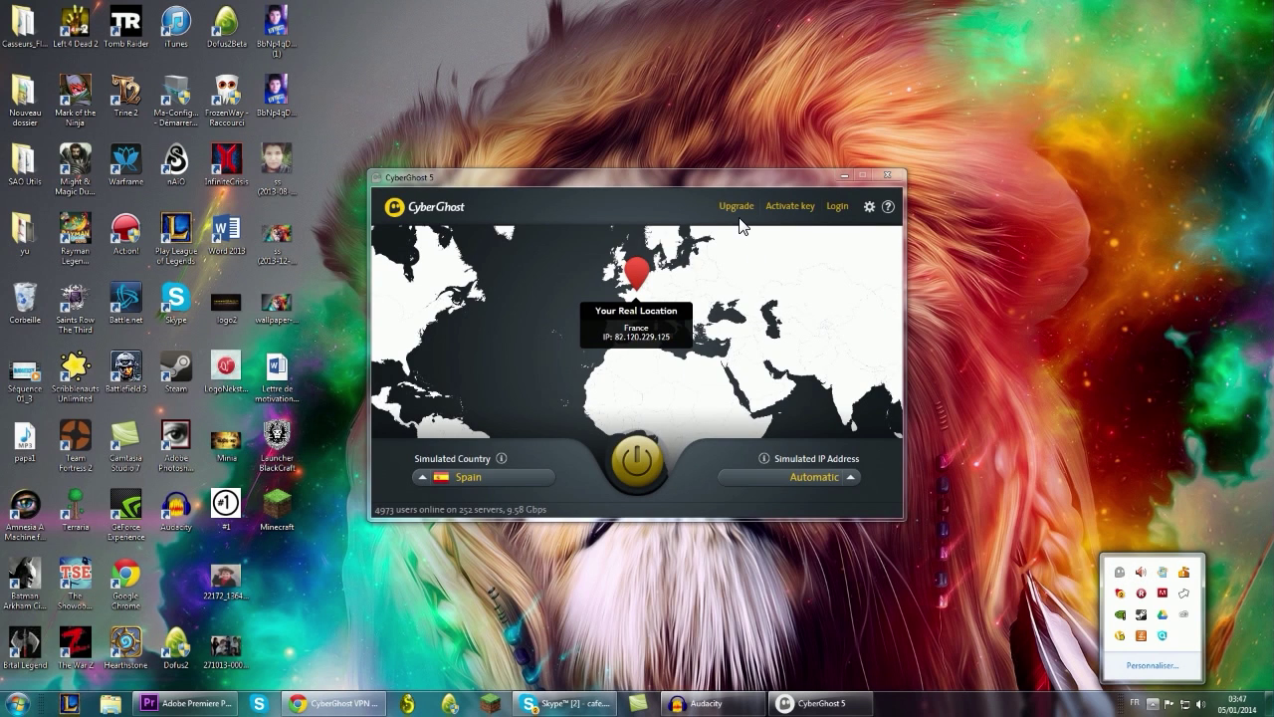
pyautogui.click(1109, 420)
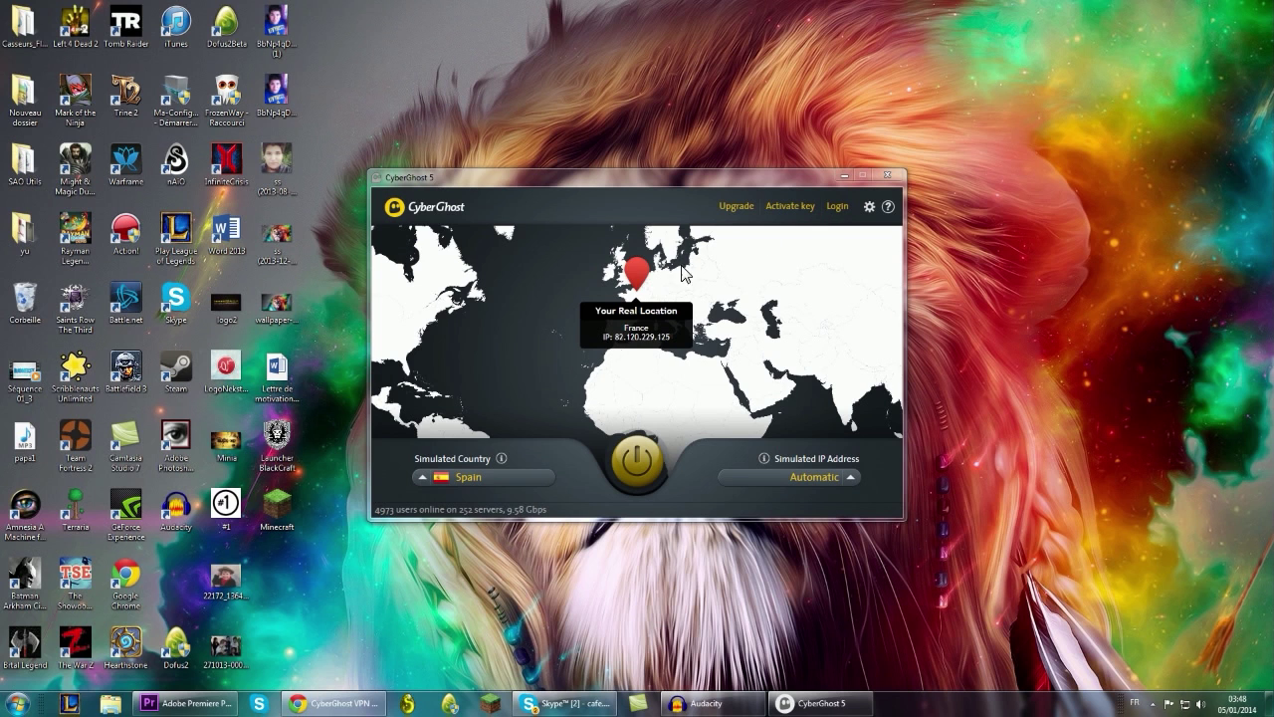
pyautogui.click(638, 464)
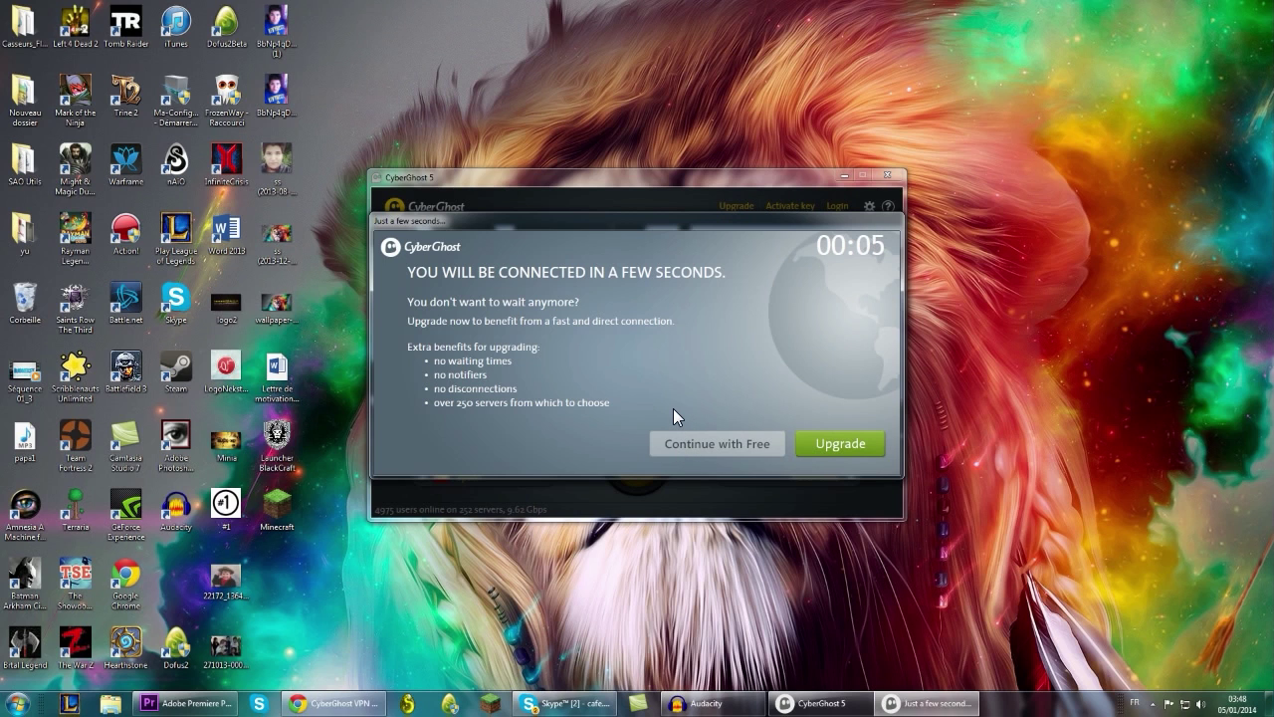
# Choose Continue with Free so the VPN connects through Madrid, Spain.
pyautogui.click(713, 447)
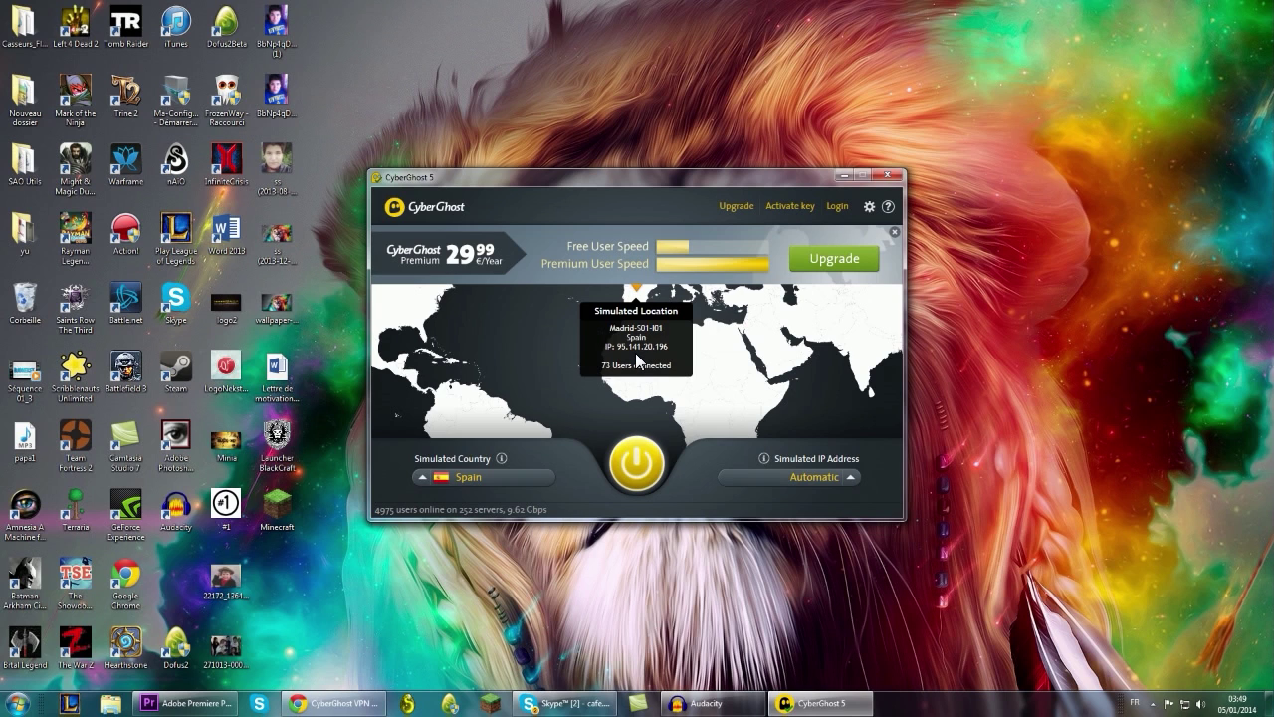
# Relaunch and maximize Dofus, log in with the account credentials, and connect to the first server.
pyautogui.click(408, 703)
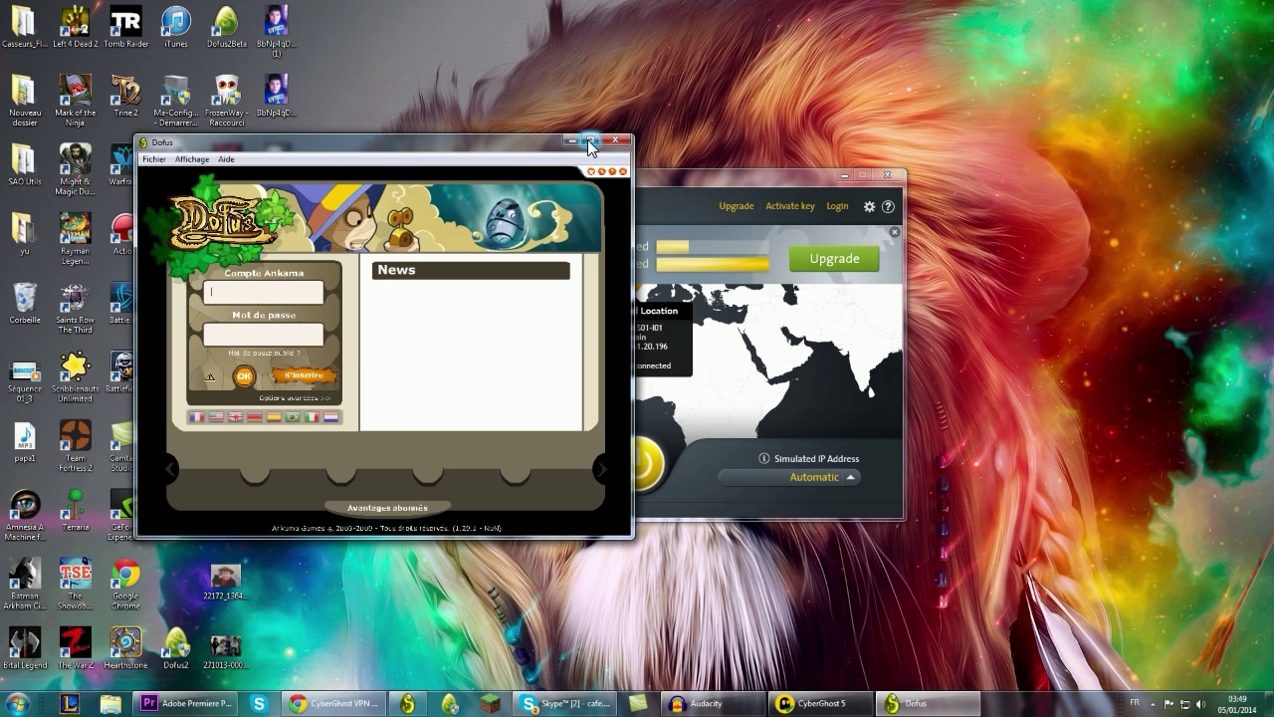
pyautogui.click(589, 139)
pyautogui.write('mad-nekst')
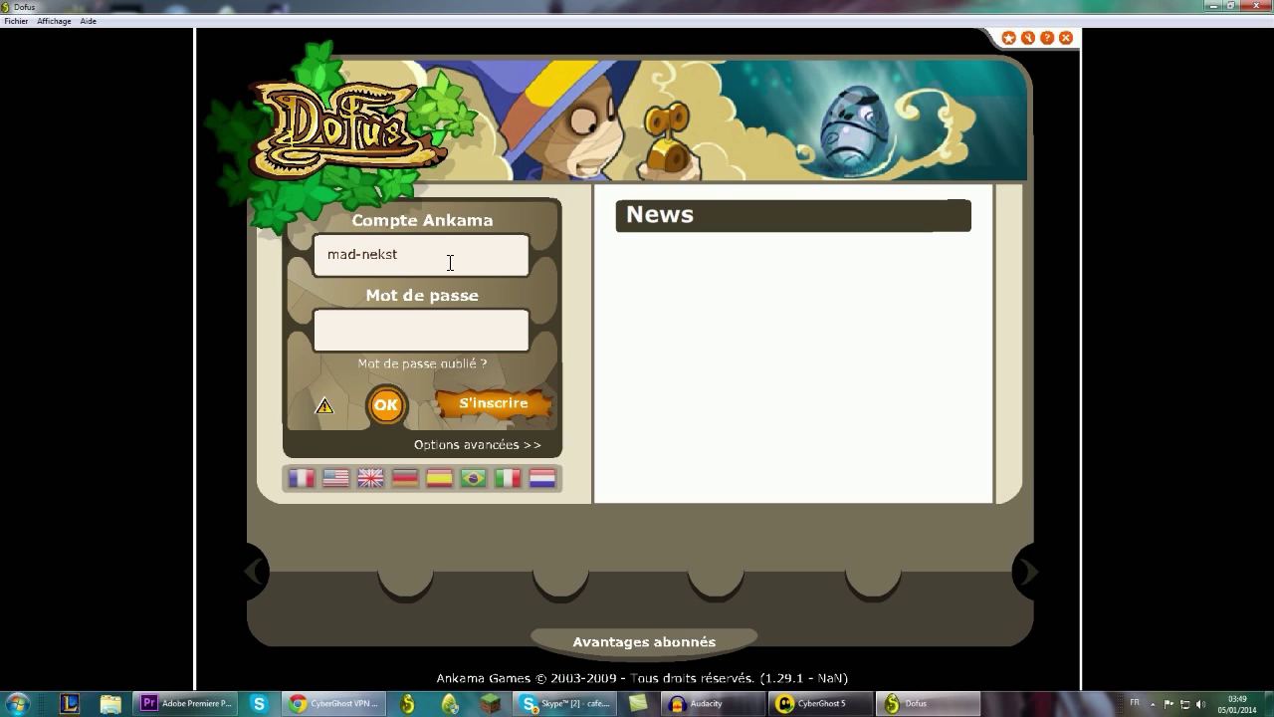
pyautogui.write('*****')
pyautogui.press('Return')
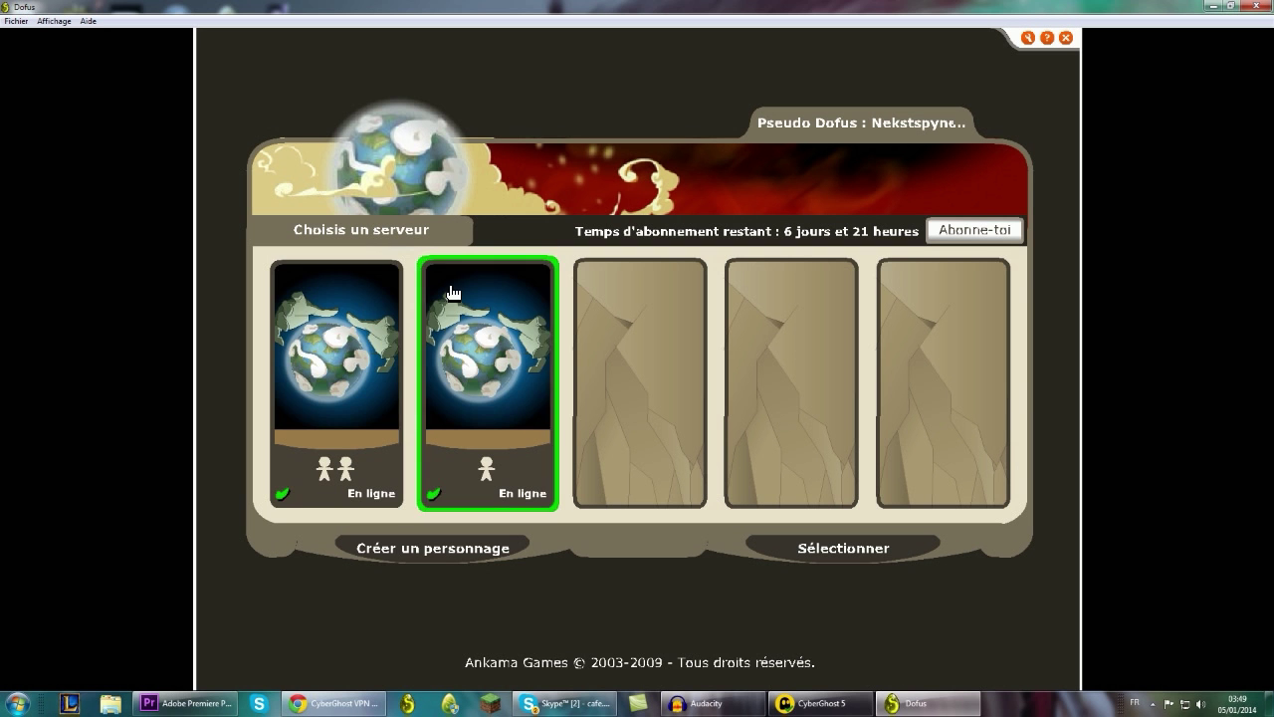
pyautogui.click(343, 324)
pyautogui.click(343, 324)
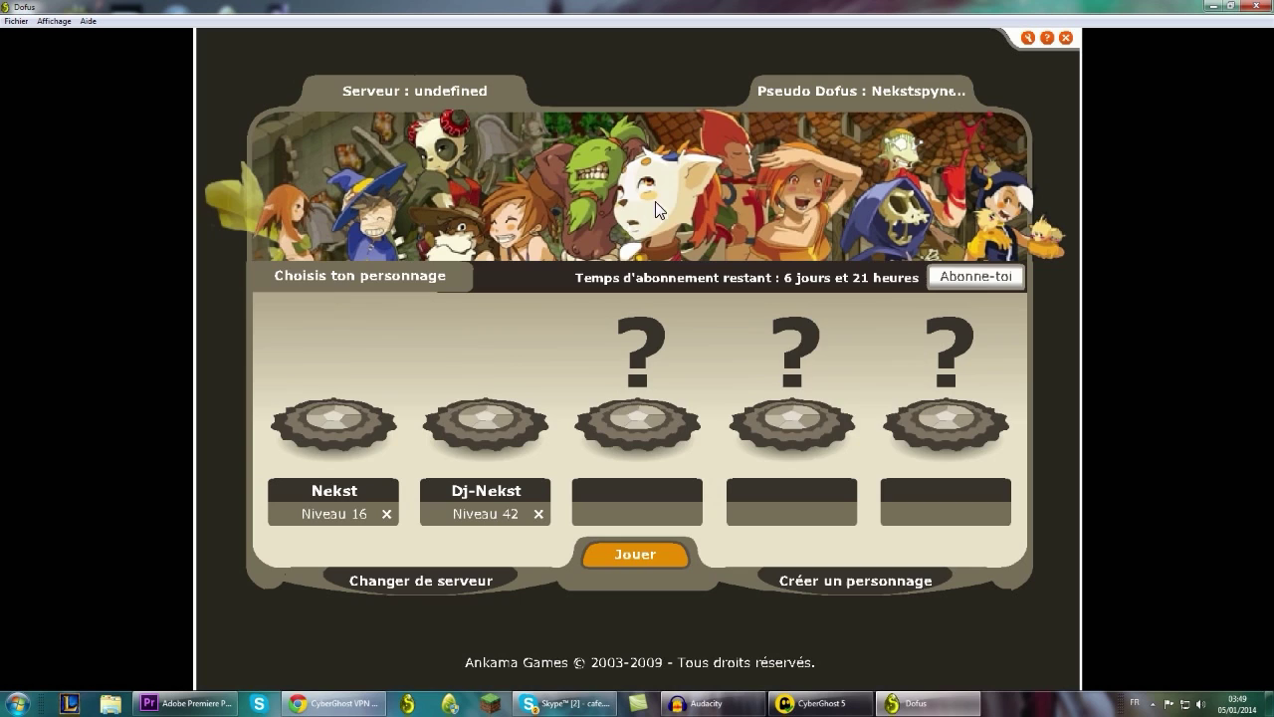
# Set the graphics quality to Supérieure and enter the game with the level 42 character.
pyautogui.rightClick(783, 332)
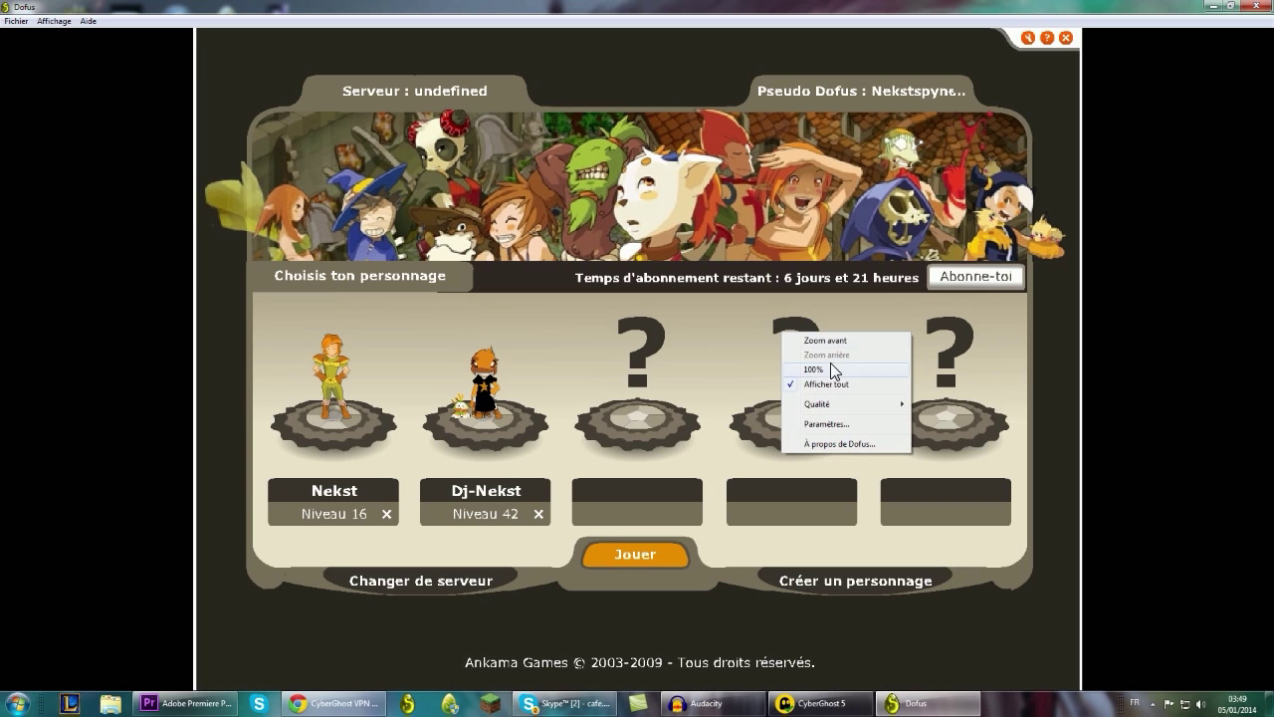
pyautogui.moveTo(851, 412)
pyautogui.click(941, 435)
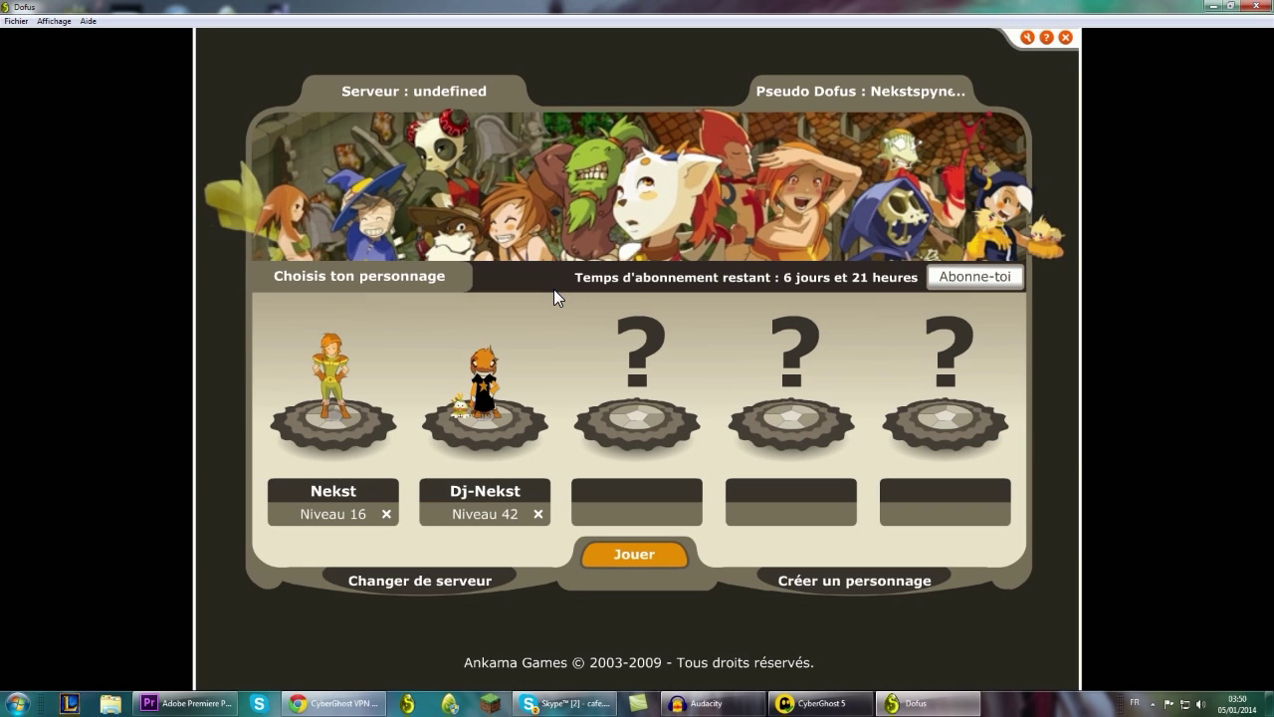
pyautogui.doubleClick(483, 431)
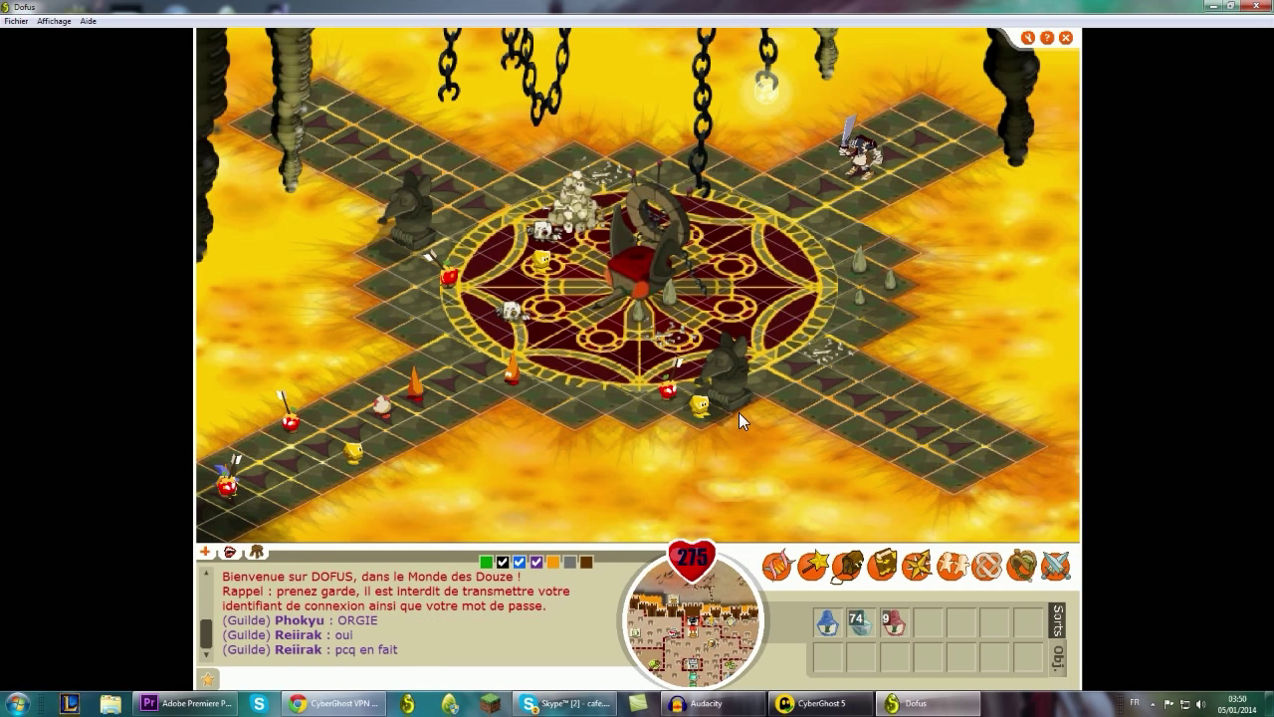
# Change the graphics quality level again from the Qualité menu.
pyautogui.rightClick(588, 408)
pyautogui.moveTo(637, 480)
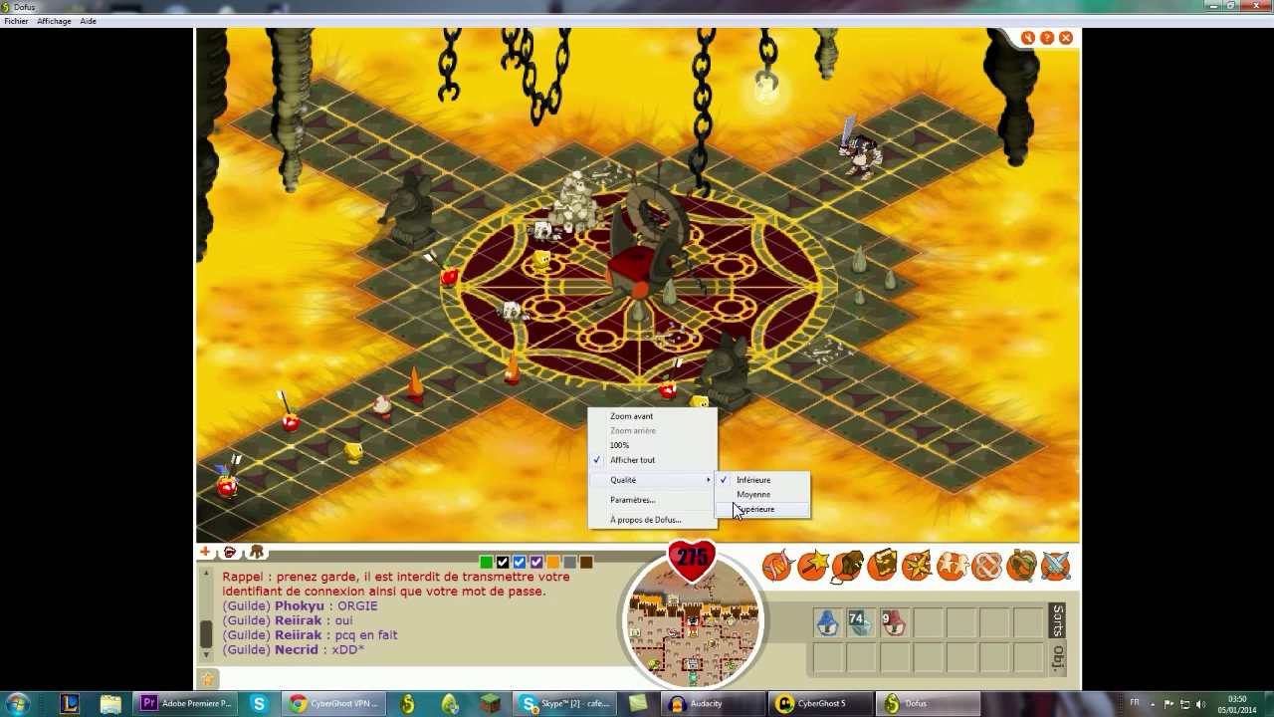
pyautogui.click(733, 496)
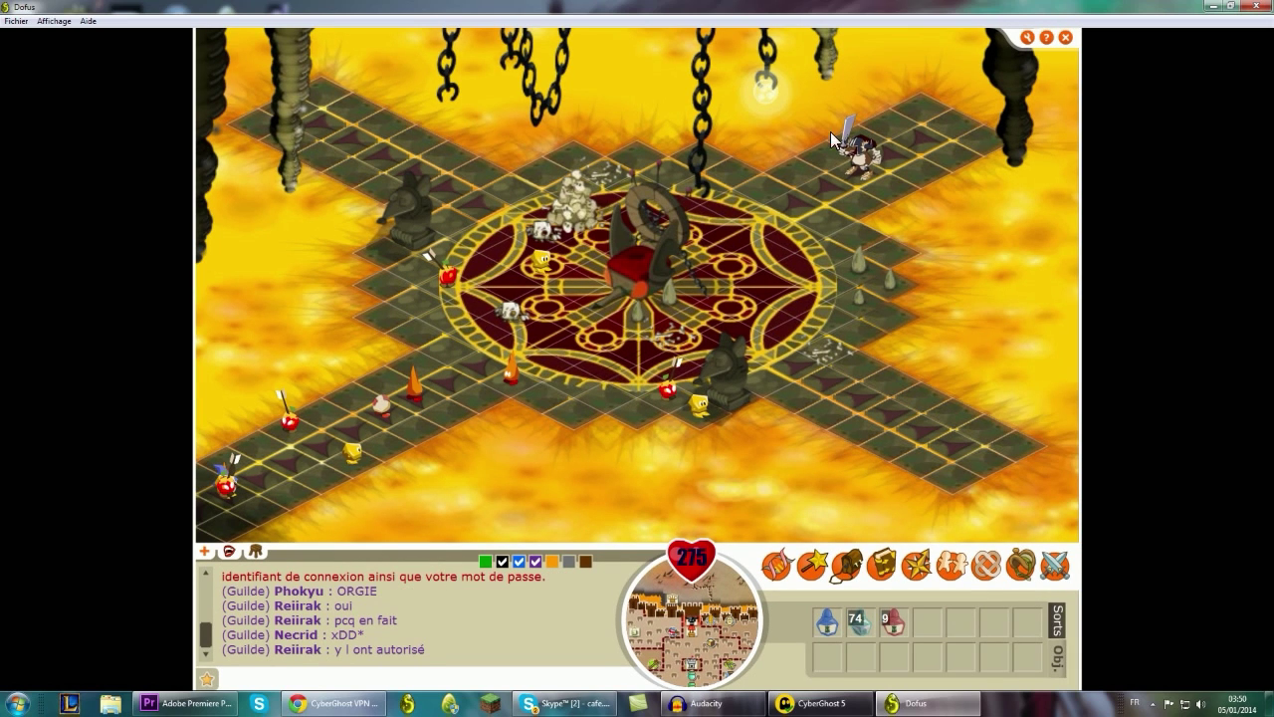
# Take the key from the guardian, leave the rat dungeon, and walk through Astrub.
pyautogui.click(872, 168)
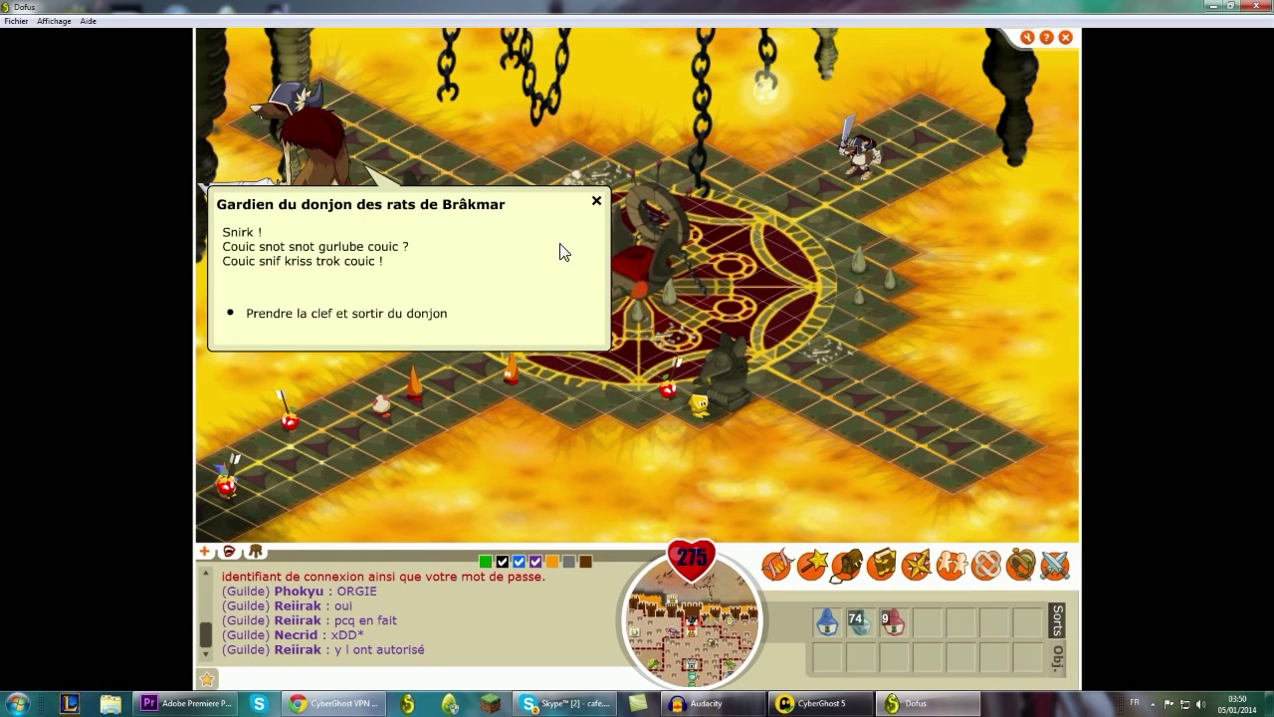
pyautogui.click(454, 312)
pyautogui.click(859, 622)
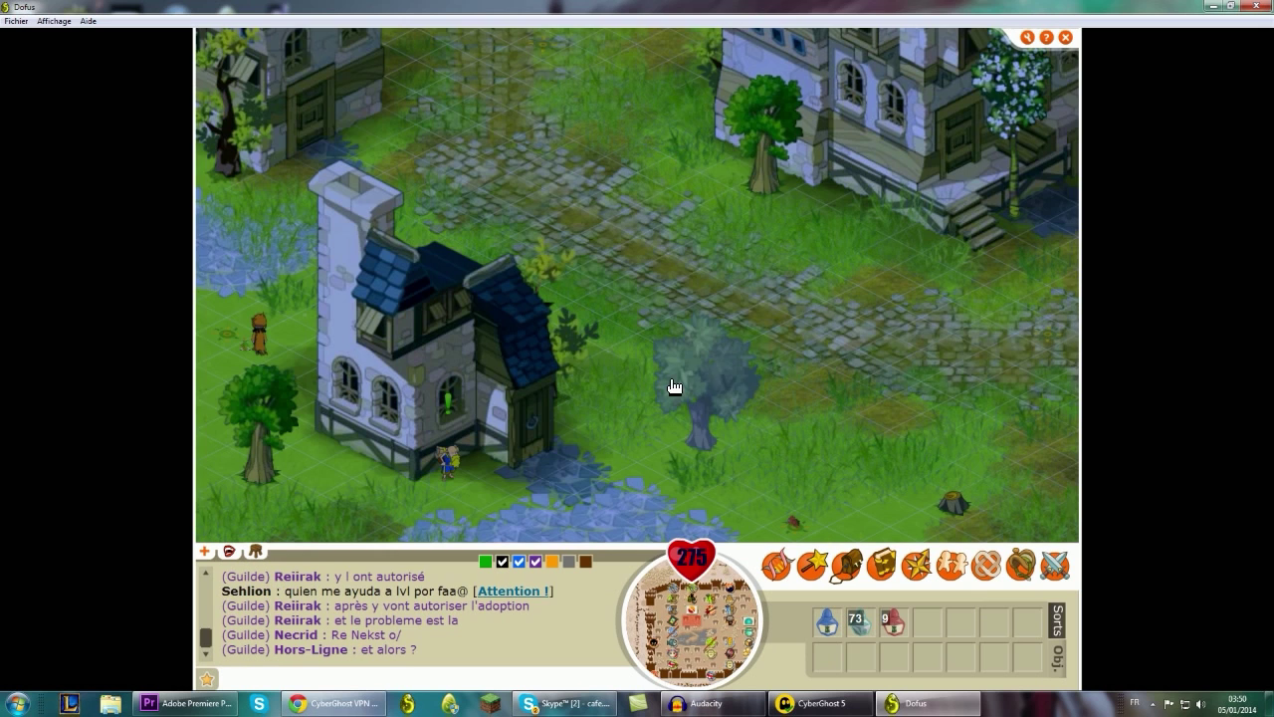
pyautogui.click(849, 354)
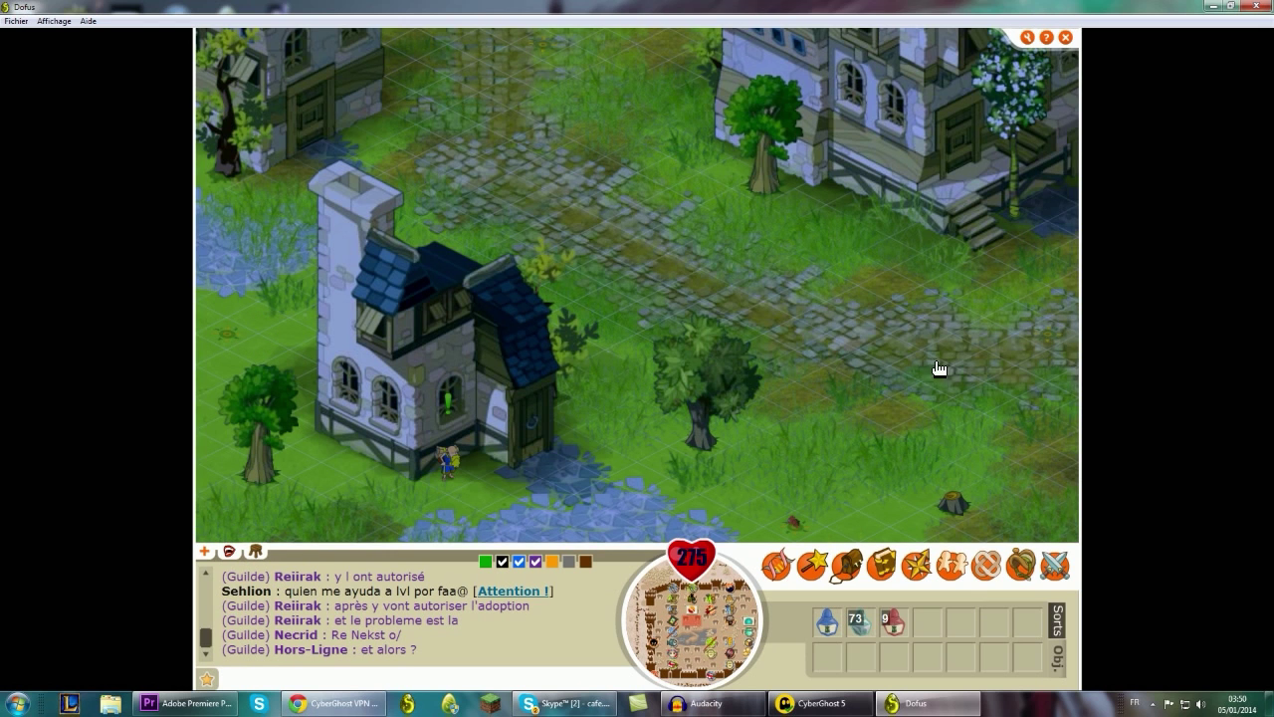
pyautogui.click(955, 325)
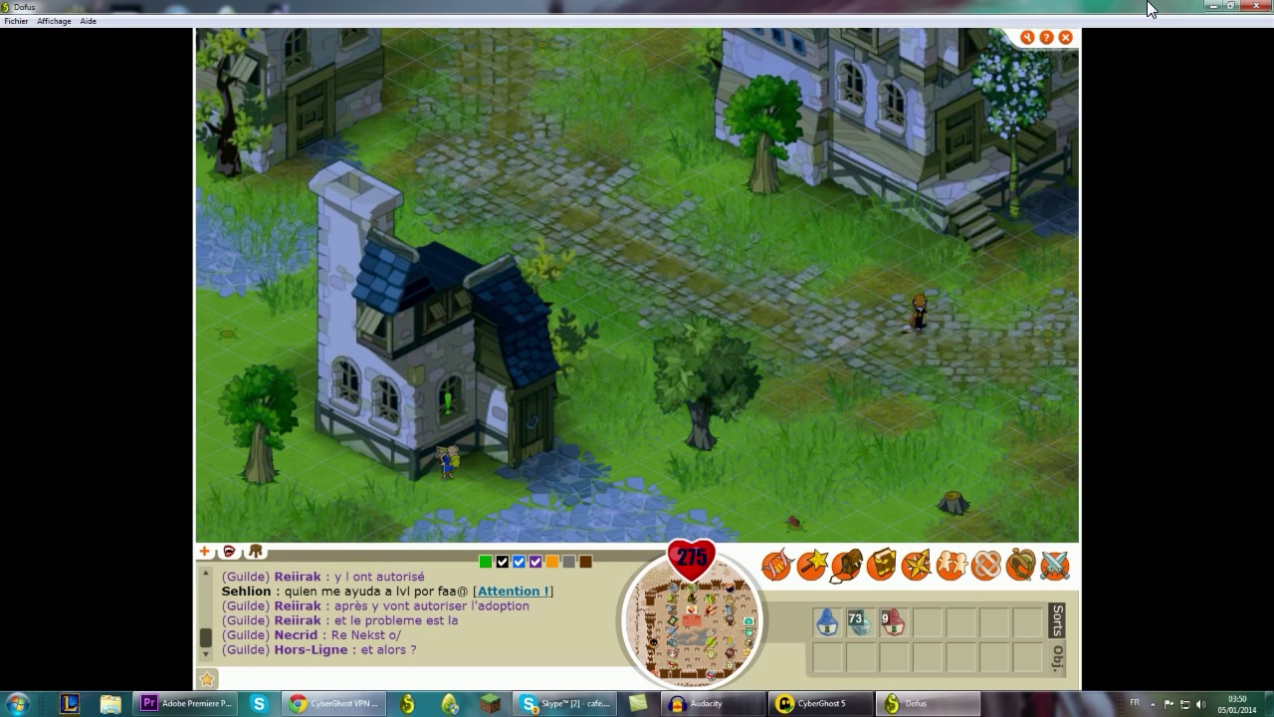